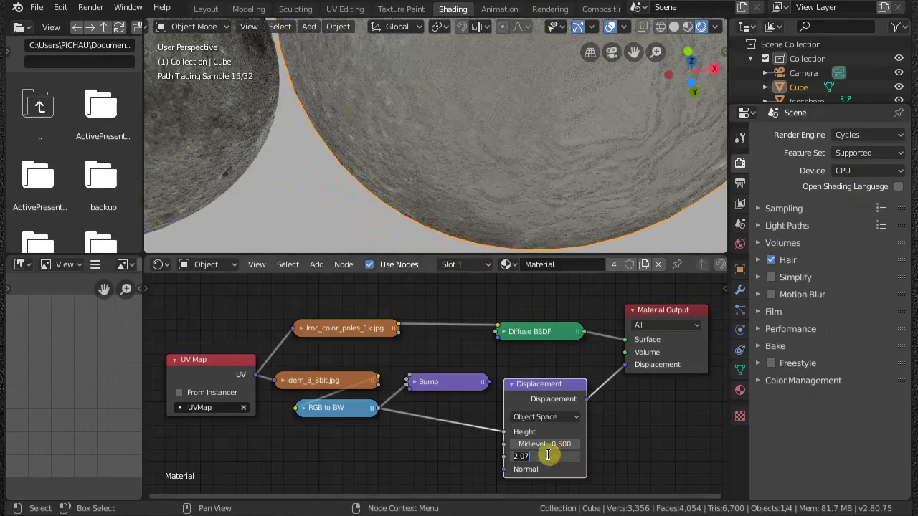
# - Try the Displacement node's scale at 0 and at 60.3
pyautogui.write('0')
pyautogui.press('Return')
pyautogui.hotkey('ctrl', 'z')
pyautogui.moveTo(549, 457); pyautogui.dragTo(737, 439)
# - Set the Cycles render device to GPU Compute and the Displacement node's scale to 10
pyautogui.click(868, 170)
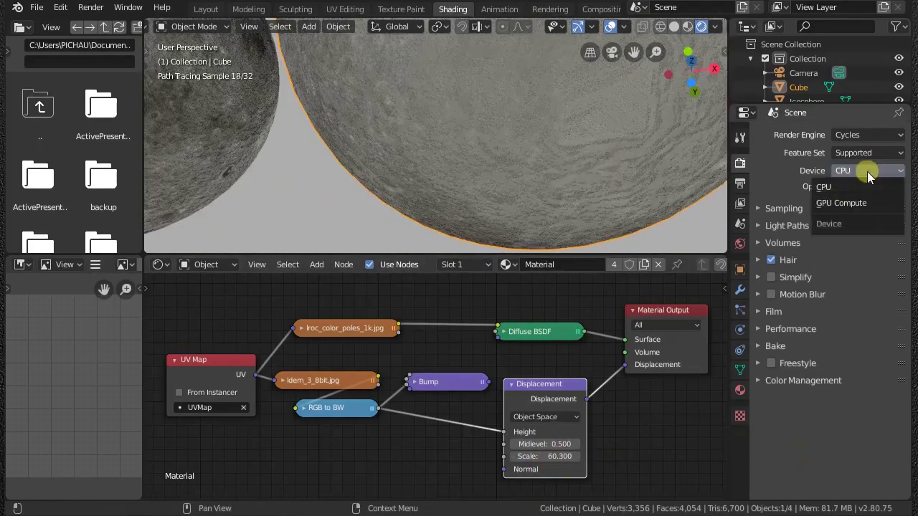
pyautogui.click(846, 203)
pyautogui.press('BackSpace')
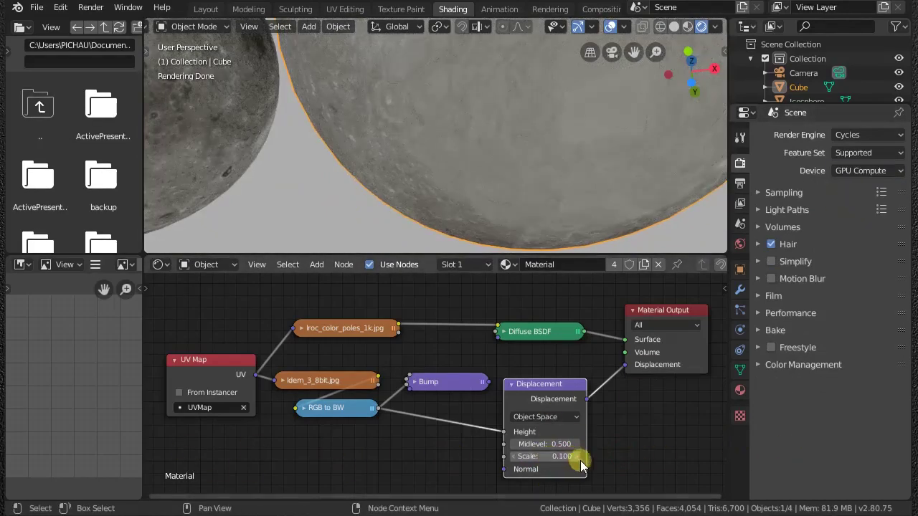
pyautogui.doubleClick(543, 457)
pyautogui.write('12.5')
pyautogui.press('Return')
# - Compare the Eevee and Cycles render engines and leave the scene on Eevee
pyautogui.click(853, 136)
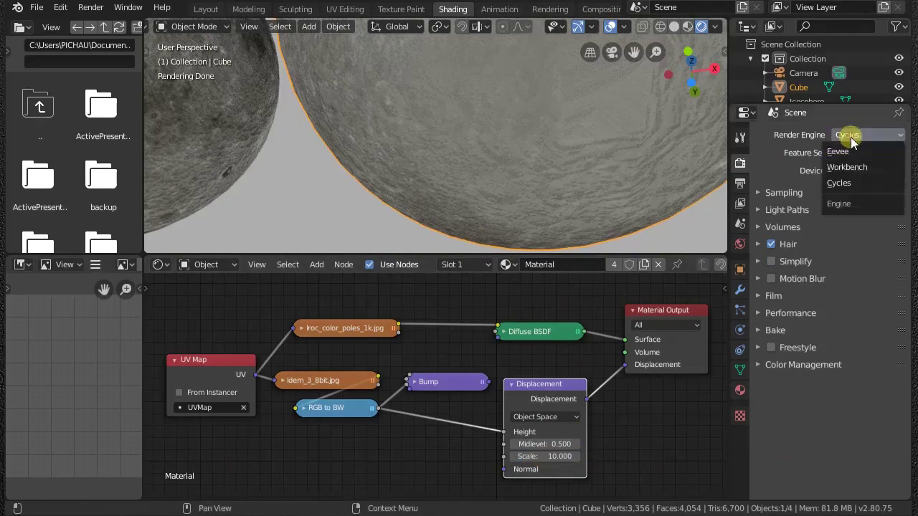
pyautogui.click(846, 150)
pyautogui.click(872, 135)
pyautogui.click(853, 182)
pyautogui.click(867, 136)
pyautogui.click(846, 150)
# - Add a sun light to the scene with the three moon spheres
pyautogui.scroll(-7, 518, 161)
pyautogui.moveTo(519, 160); pyautogui.dragTo(461, 163, button='middle')
pyautogui.scroll(2, 480, 148)
pyautogui.hotkey('shift', 'a')
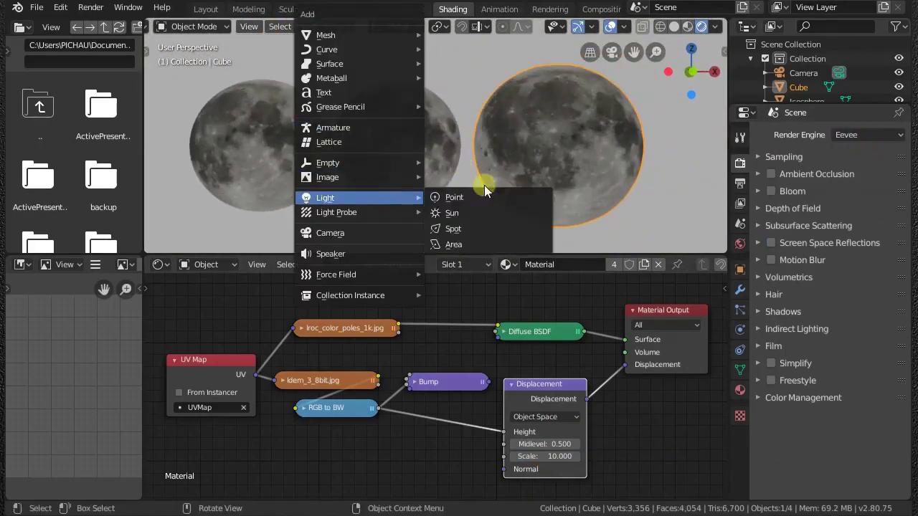
pyautogui.click(486, 185)
# - Select the largest moon sphere and set its Displacement node's scale to 12.3
pyautogui.moveTo(522, 196); pyautogui.dragTo(528, 128, button='middle')
pyautogui.scroll(3, 535, 147)
pyautogui.scroll(-3, 535, 146)
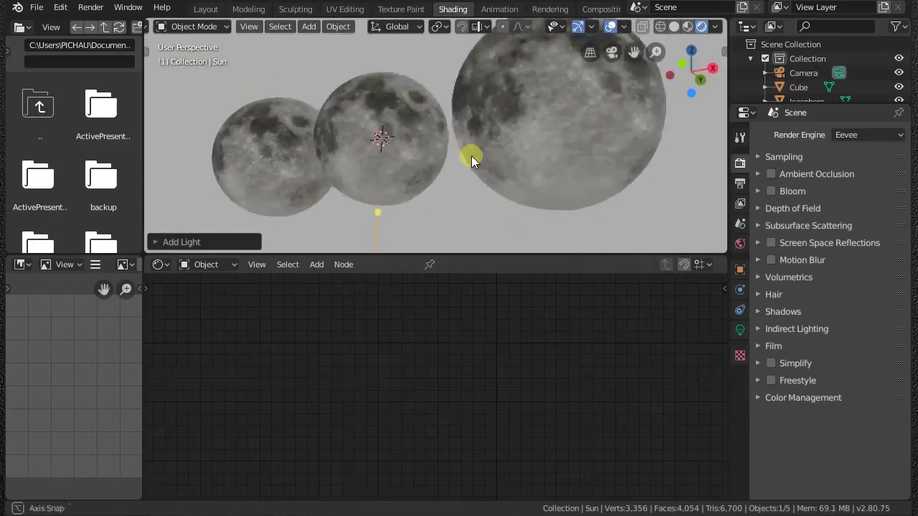
pyautogui.click(472, 156)
pyautogui.moveTo(352, 442); pyautogui.dragTo(548, 455)
# - Move the sun light along the X and Z axes to the outer side of the largest moon sphere
pyautogui.scroll(-2, 531, 159)
pyautogui.moveTo(431, 108); pyautogui.dragTo(461, 153, button='middle')
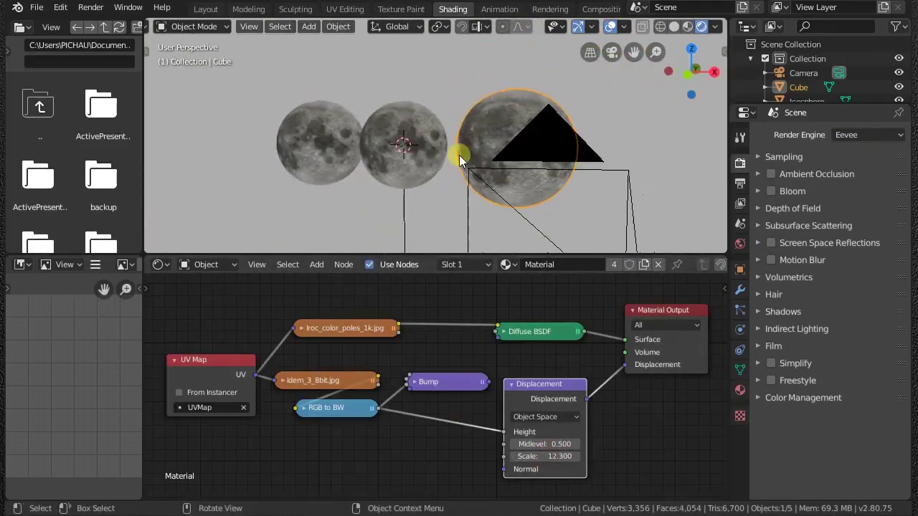
pyautogui.click(403, 215)
pyautogui.press('g')
pyautogui.press('x')
pyautogui.click(637, 188)
pyautogui.click(502, 197)
pyautogui.press('z')
# - Delete the camera from the scene
pyautogui.click(418, 108)
pyautogui.press('x')
pyautogui.click(451, 223)
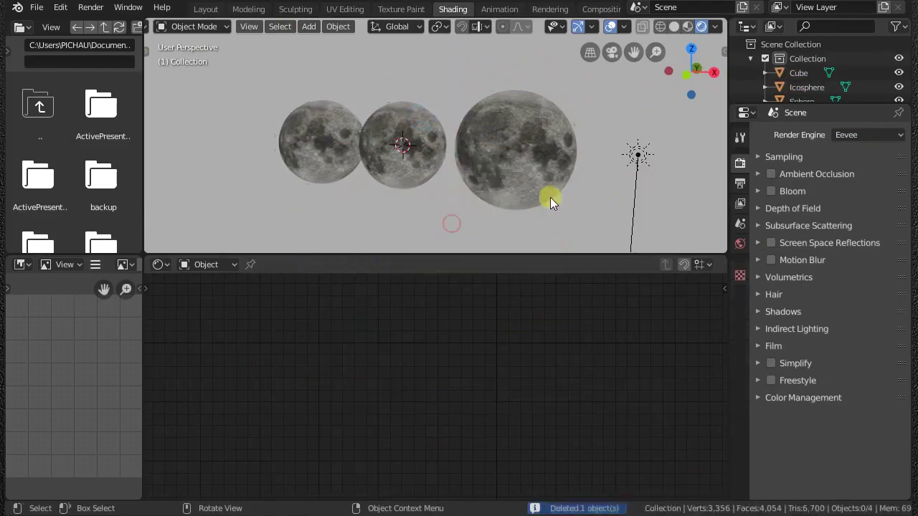
# - Lower the world background strength to 0.9
pyautogui.moveTo(550, 197); pyautogui.dragTo(563, 189, button='middle')
pyautogui.click(740, 244)
pyautogui.moveTo(853, 246); pyautogui.dragTo(792, 243)
# - Rotate the sun light several times to change the direction in which it lights the moons
pyautogui.click(639, 140)
pyautogui.press('r')
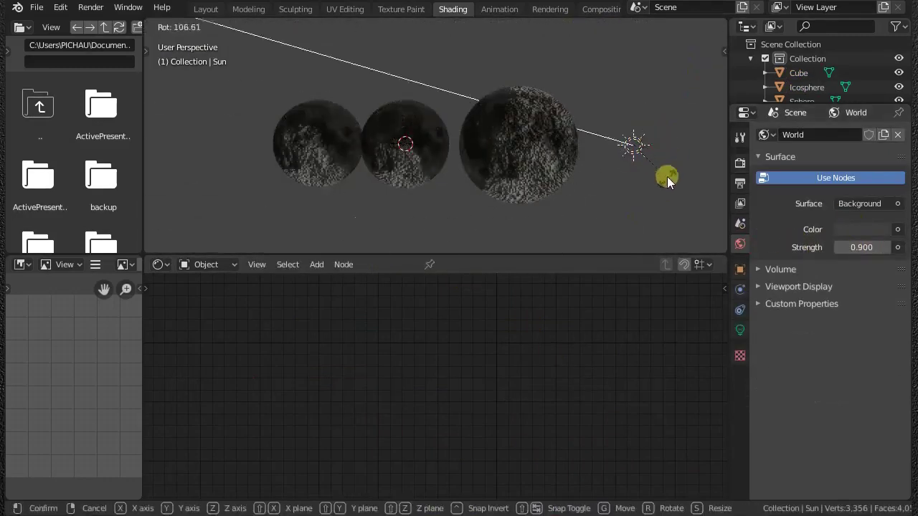
pyautogui.click(666, 179)
pyautogui.press('r')
pyautogui.click(642, 114)
pyautogui.moveTo(845, 248)
pyautogui.mouseDown()
pyautogui.moveTo(865, 249)
pyautogui.moveTo(842, 246)
pyautogui.mouseUp()
pyautogui.press('r')
pyautogui.click(682, 152)
# - Select the largest moon sphere and reduce its Displacement node's scale to 1.4
pyautogui.scroll(3, 594, 149)
pyautogui.click(594, 149)
pyautogui.moveTo(512, 457); pyautogui.dragTo(453, 460)
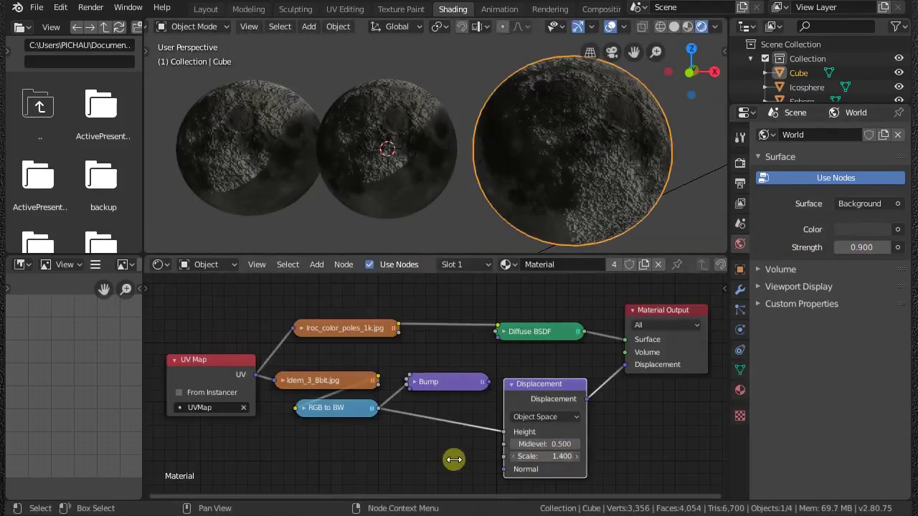
# - Switch the render engine to Cycles, compare it with Eevee, and return to Cycles
pyautogui.keyDown('shift'); pyautogui.moveTo(589, 143); pyautogui.dragTo(471, 156, button='middle'); pyautogui.keyUp('shift')
pyautogui.click(740, 163)
pyautogui.click(858, 133)
pyautogui.click(852, 184)
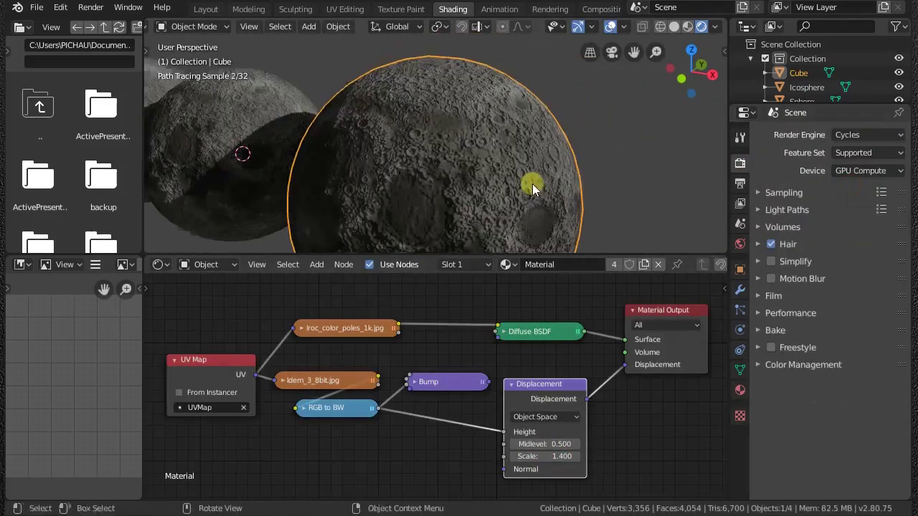
pyautogui.click(861, 134)
pyautogui.click(837, 152)
pyautogui.click(860, 136)
pyautogui.click(838, 183)
# - Select the sun light and set its strength to 1
pyautogui.click(568, 203)
pyautogui.click(740, 309)
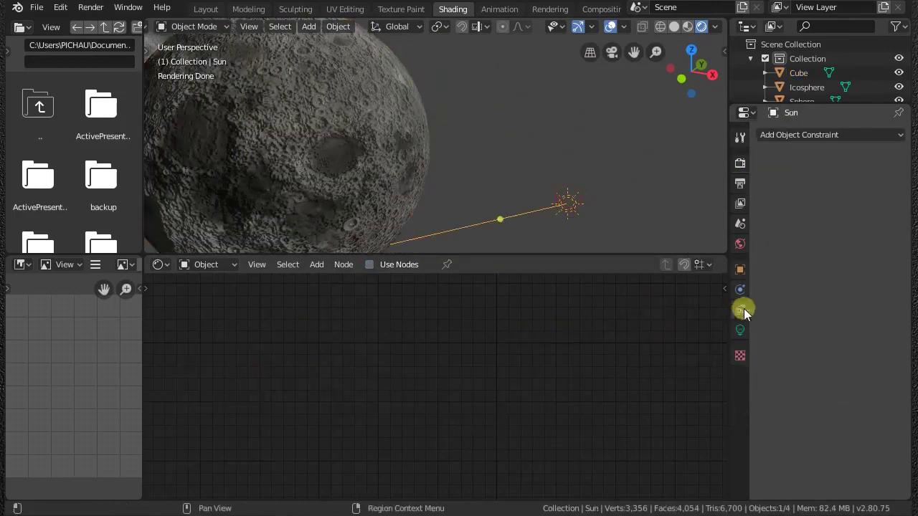
pyautogui.click(740, 330)
pyautogui.keyDown('shift'); pyautogui.moveTo(388, 111); pyautogui.dragTo(460, 152, button='middle'); pyautogui.keyUp('shift')
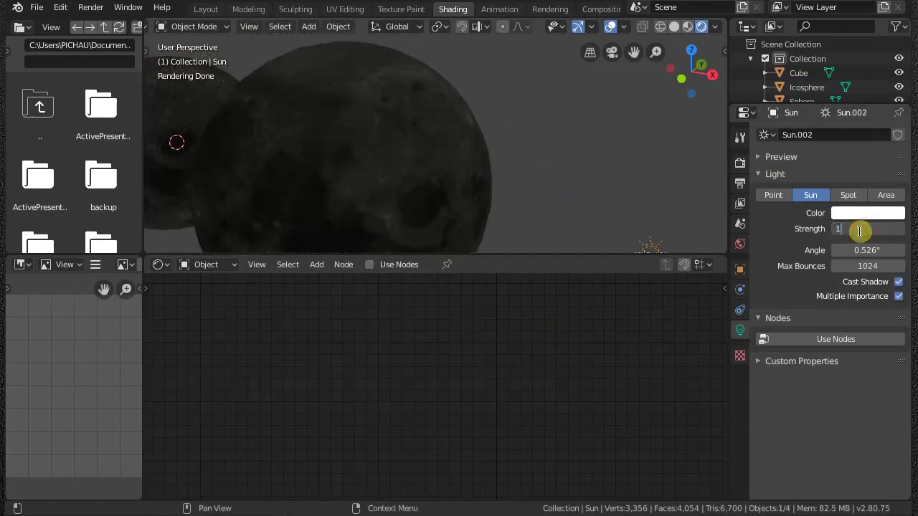
pyautogui.press('Return')
# - Select the largest moon sphere and switch the render engine to Eevee
pyautogui.moveTo(437, 194); pyautogui.dragTo(503, 147, button='middle')
pyautogui.click(512, 134)
pyautogui.click(740, 163)
pyautogui.click(858, 136)
pyautogui.click(855, 153)
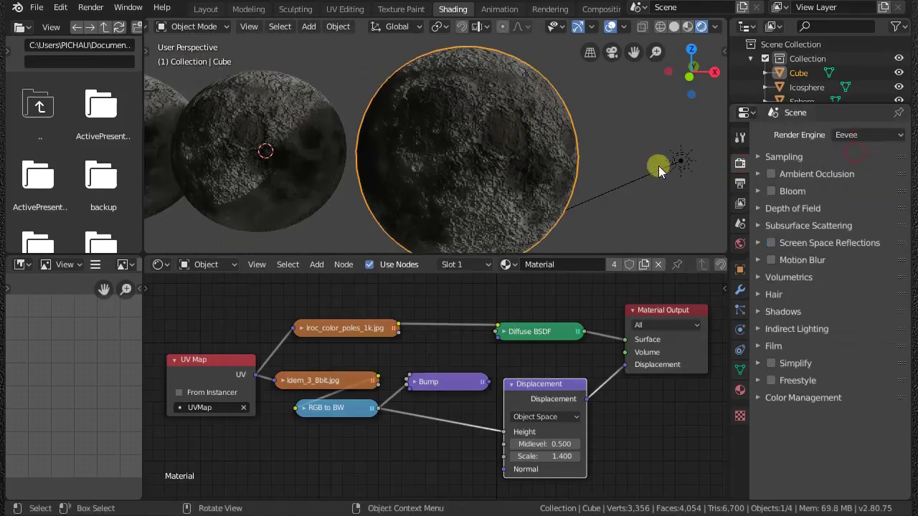
# - Select the sun light and rotate it to a new lighting angle
pyautogui.click(660, 168)
pyautogui.press('r')
pyautogui.click(686, 137)
# - Select the largest moon sphere and reduce its Displacement node's scale to 0.2
pyautogui.click(538, 172)
pyautogui.moveTo(515, 456); pyautogui.dragTo(447, 453)
pyautogui.scroll(-1, 533, 203)
# - Rotate the sun light again and lower the world background strength to 0.4
pyautogui.click(639, 156)
pyautogui.press('r')
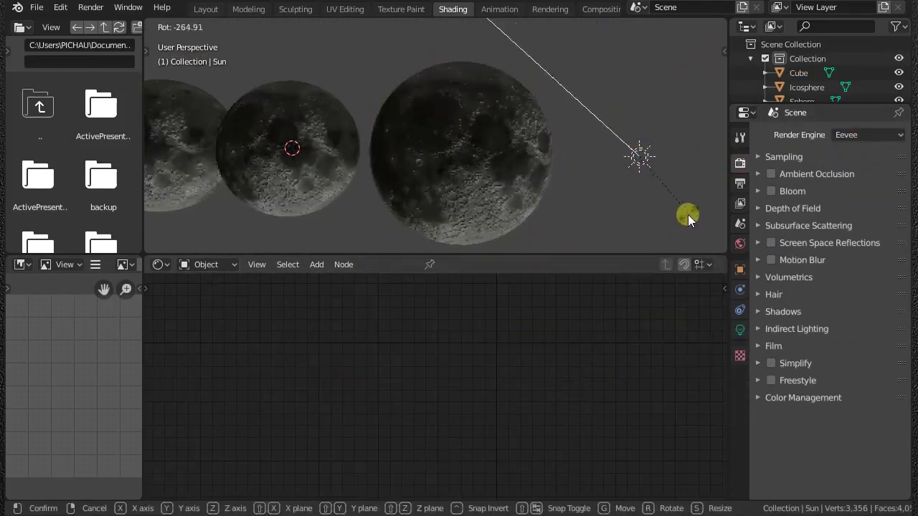
pyautogui.click(568, 123)
pyautogui.click(740, 244)
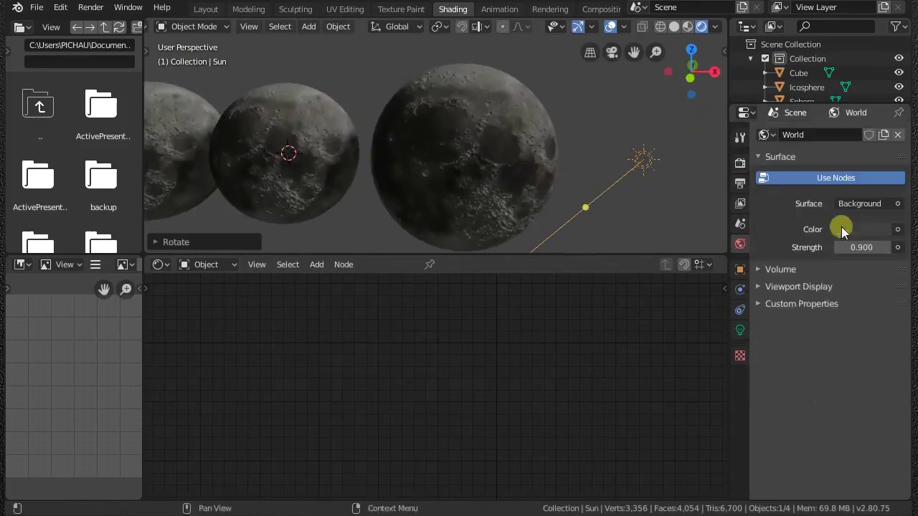
pyautogui.moveTo(857, 246); pyautogui.dragTo(820, 241)
# - Select the largest moon sphere and set its Displacement node's scale to 0.5
pyautogui.click(534, 170)
pyautogui.moveTo(565, 196); pyautogui.dragTo(552, 201, button='middle')
pyautogui.moveTo(603, 423)
pyautogui.mouseDown(button='middle')
pyautogui.moveTo(538, 404)
pyautogui.moveTo(610, 416)
pyautogui.mouseUp(button='middle')
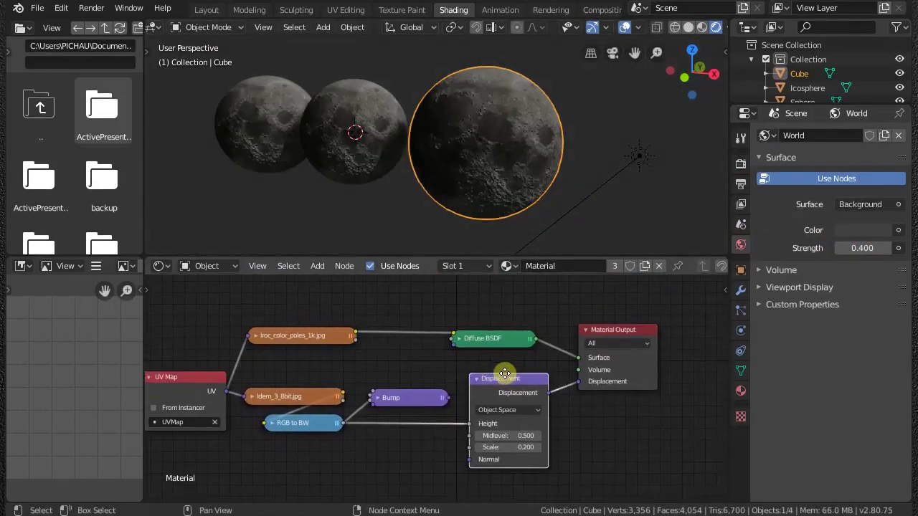
pyautogui.click(740, 163)
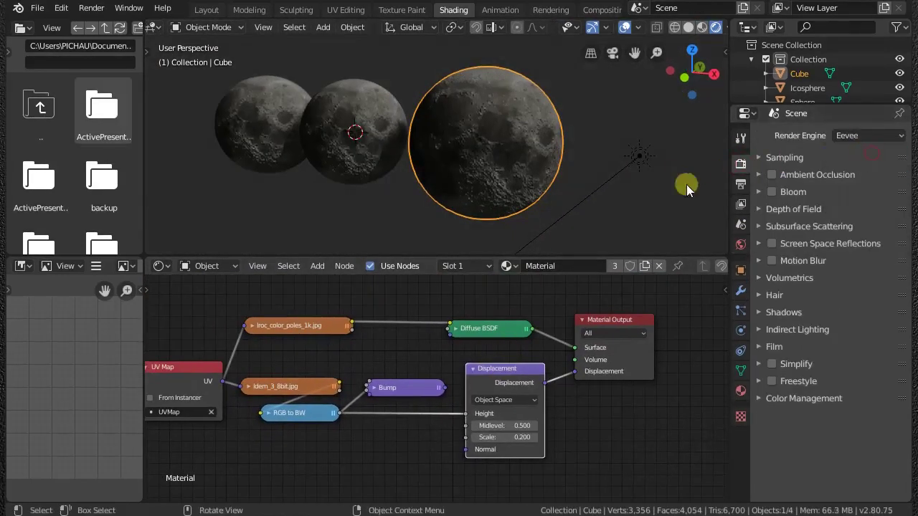
pyautogui.scroll(3, 595, 361)
pyautogui.moveTo(454, 462); pyautogui.dragTo(433, 470)
# - Switch the render engine to Cycles and set the material's surface displacement method to Displacement Only
pyautogui.click(868, 135)
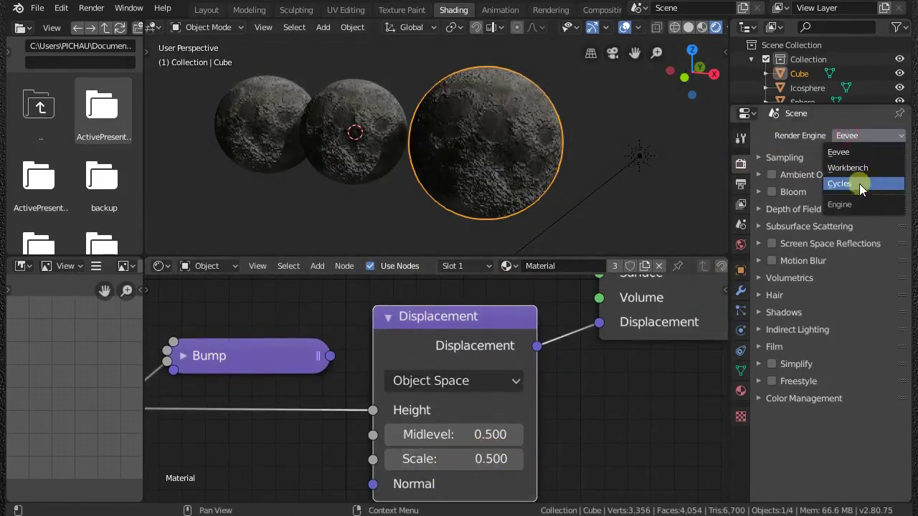
pyautogui.click(859, 180)
pyautogui.click(741, 391)
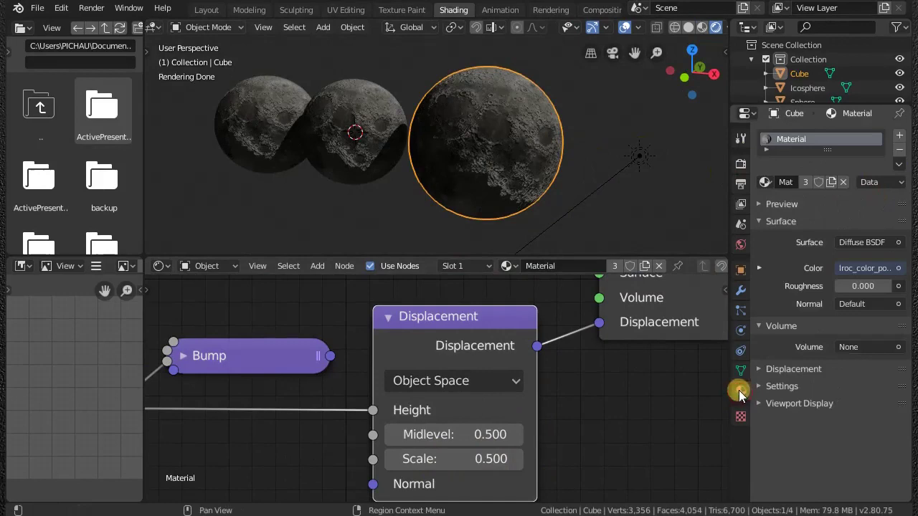
pyautogui.click(770, 226)
pyautogui.click(765, 239)
pyautogui.click(763, 254)
pyautogui.click(762, 254)
pyautogui.click(774, 273)
pyautogui.click(789, 316)
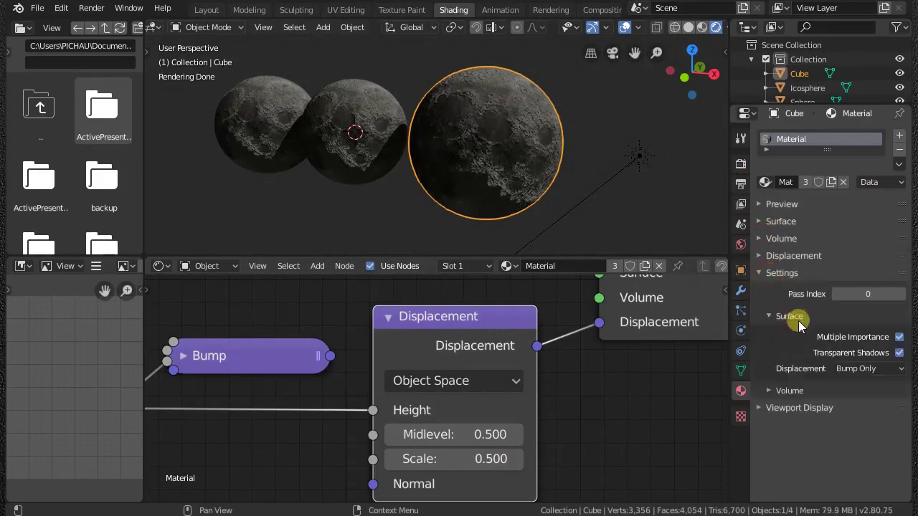
pyautogui.click(889, 369)
pyautogui.click(867, 399)
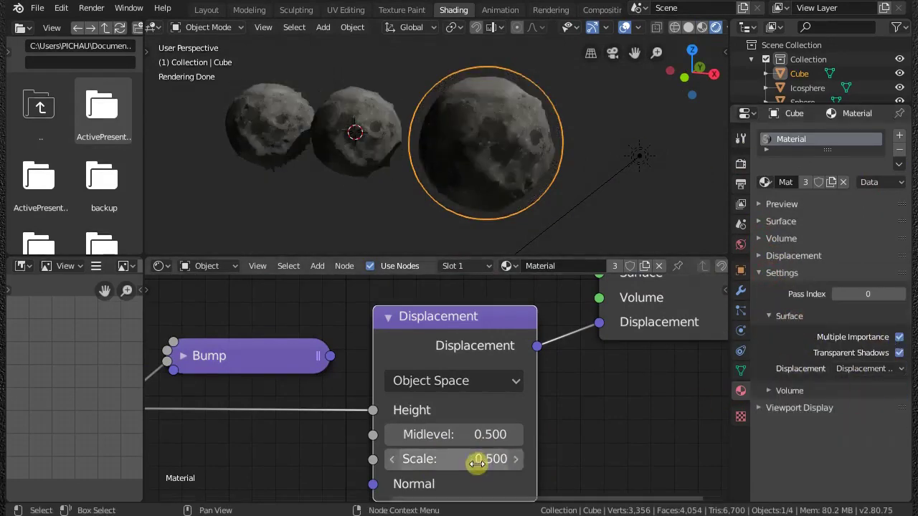
# - Experiment with the Displacement node's midlevel and scale, ending with midlevel 0.5 and scale 1.13
pyautogui.moveTo(492, 459); pyautogui.dragTo(463, 458)
pyautogui.moveTo(462, 436); pyautogui.dragTo(414, 436)
pyautogui.moveTo(463, 459)
pyautogui.mouseDown()
pyautogui.moveTo(472, 459)
pyautogui.moveTo(455, 460)
pyautogui.mouseUp()
pyautogui.moveTo(482, 439); pyautogui.dragTo(490, 439)
pyautogui.moveTo(473, 459); pyautogui.dragTo(502, 459)
pyautogui.moveTo(502, 435); pyautogui.dragTo(459, 459)
pyautogui.write('.5')
pyautogui.press('Return')
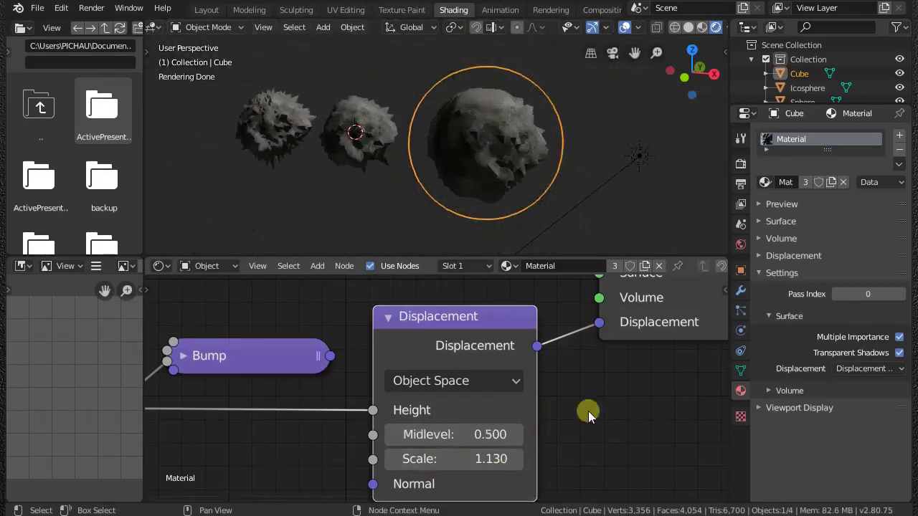
# - Set the material's surface displacement method to Displacement and Bump
pyautogui.click(869, 369)
pyautogui.click(789, 416)
pyautogui.scroll(3, 587, 178)
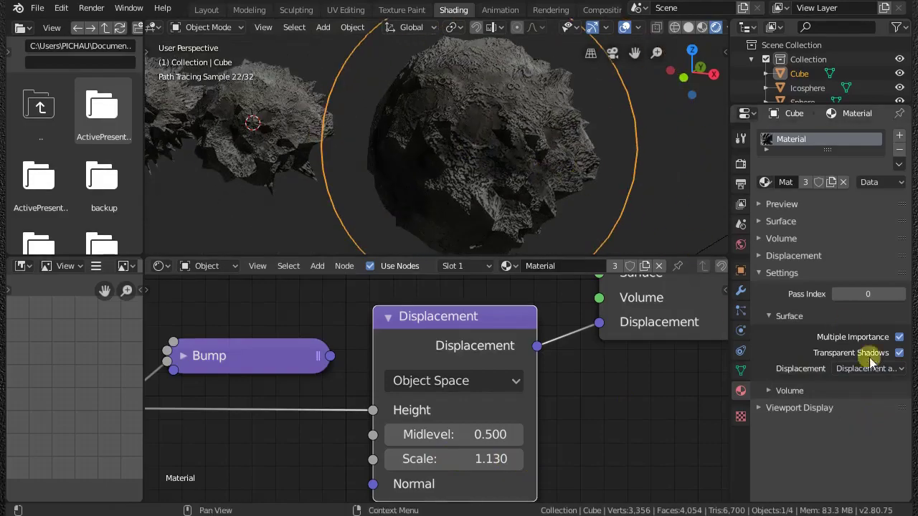
# - Compare Bump Only and Displacement Only for the material, returning to Displacement and Bump
pyautogui.click(869, 368)
pyautogui.click(856, 387)
pyautogui.click(865, 368)
pyautogui.click(878, 401)
pyautogui.click(881, 369)
pyautogui.click(880, 418)
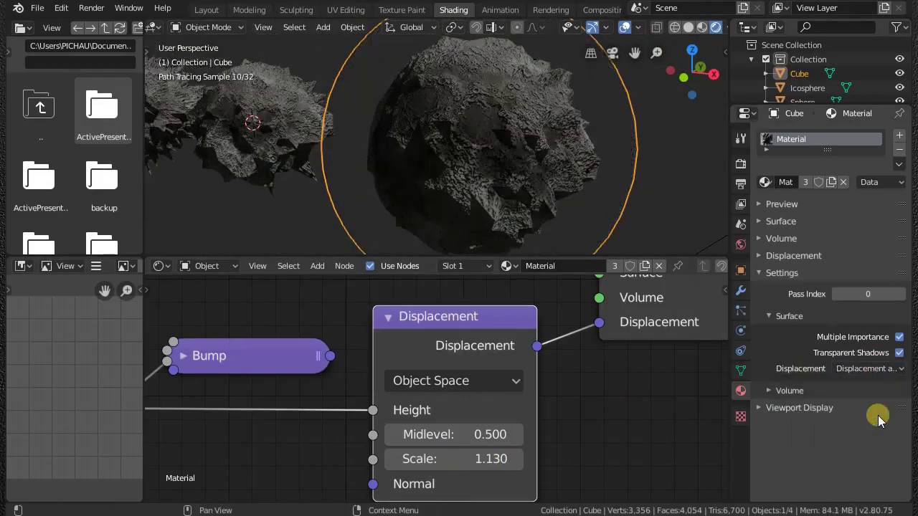
# - Adjust the Displacement node to a scale of 2.15 with midlevel 0.5
pyautogui.moveTo(491, 461)
pyautogui.mouseDown()
pyautogui.moveTo(472, 465)
pyautogui.moveTo(491, 460)
pyautogui.mouseUp()
pyautogui.moveTo(475, 433); pyautogui.dragTo(431, 459)
pyautogui.click(477, 433)
pyautogui.write('0.5')
pyautogui.press('Return')
# - Add a Subdivision Surface modifier with 3 viewport subdivisions to the largest sphere and reduce the displacement scale to 0.23
pyautogui.click(740, 290)
pyautogui.click(789, 135)
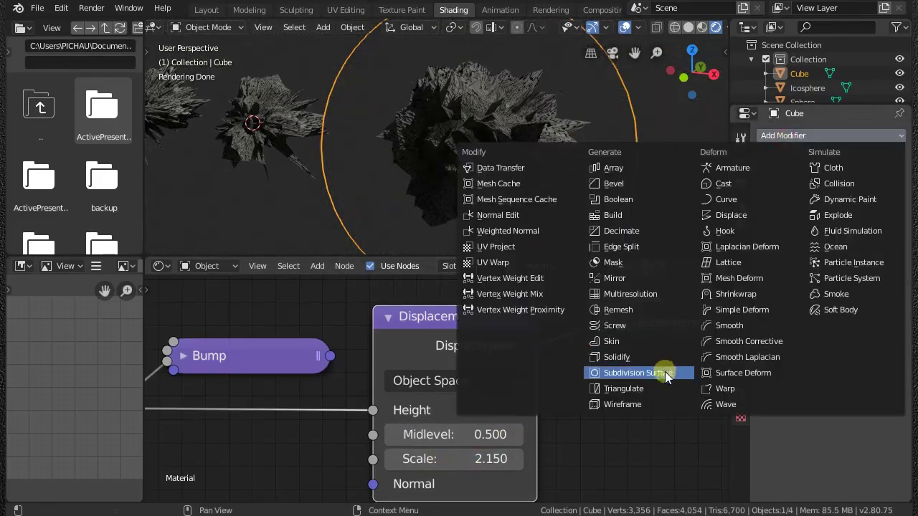
pyautogui.click(665, 371)
pyautogui.click(822, 245)
pyautogui.click(822, 244)
pyautogui.moveTo(489, 461); pyautogui.dragTo(347, 483)
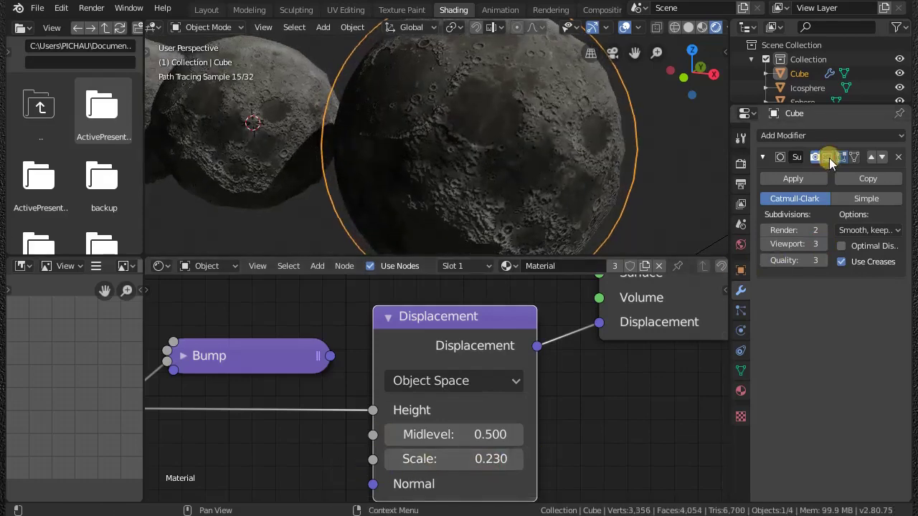
# - Try the Subdivision Surface modifier at 0 viewport subdivisions and set it to 2
pyautogui.click(822, 244)
pyautogui.click(765, 244)
pyautogui.click(765, 244)
pyautogui.click(766, 245)
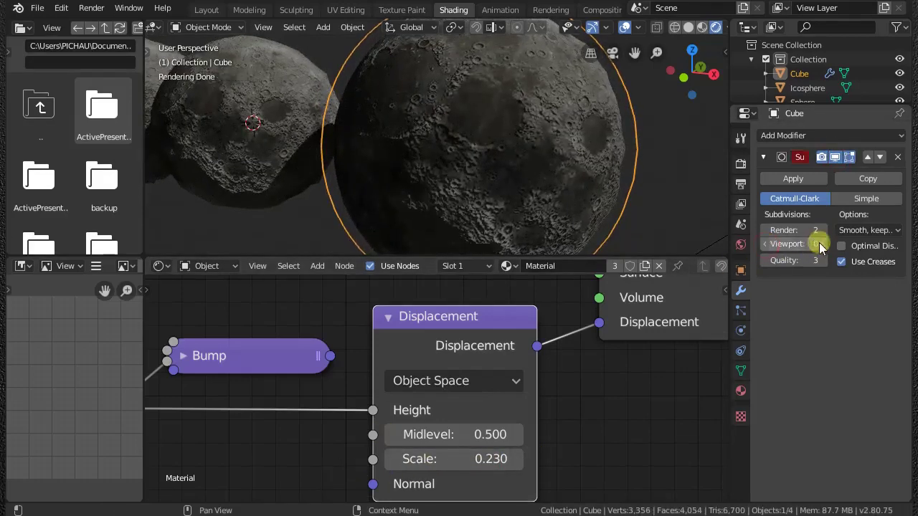
pyautogui.click(823, 244)
# - Set the Cycles feature set to Experimental and inspect the render subdivision settings
pyautogui.click(741, 164)
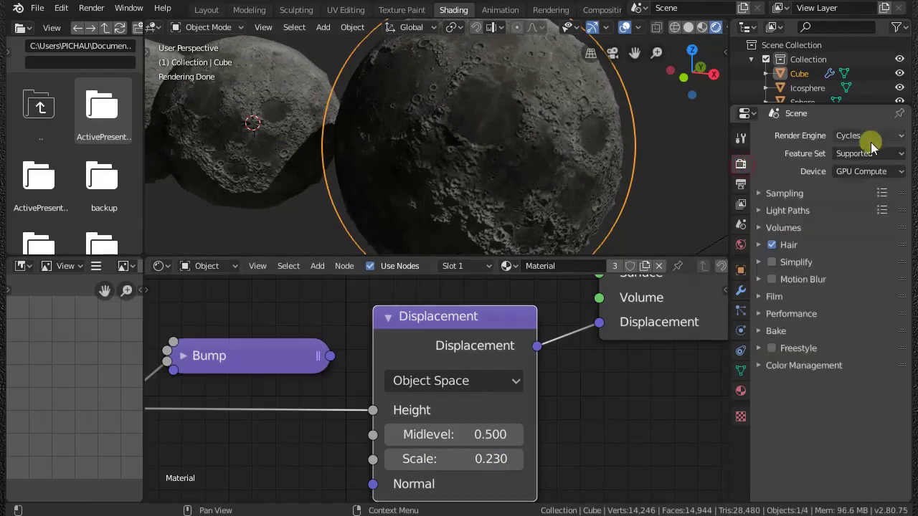
pyautogui.click(871, 153)
pyautogui.click(886, 186)
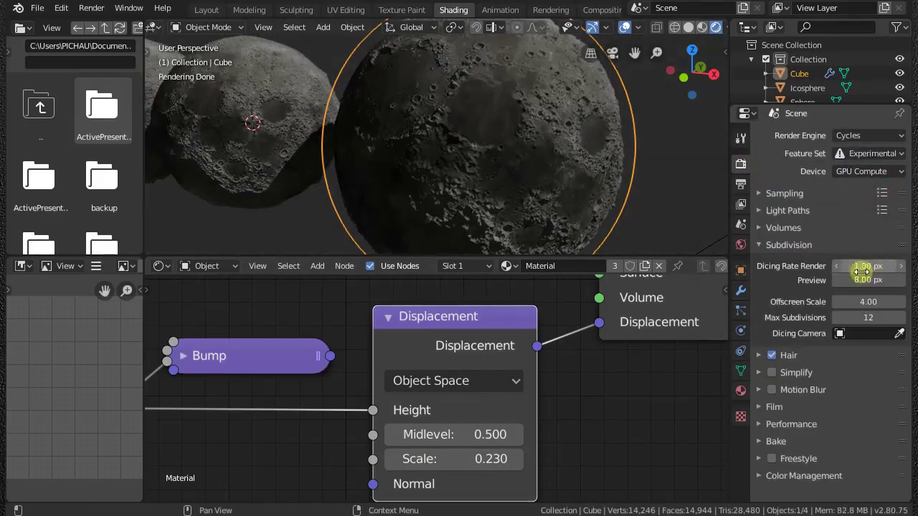
pyautogui.click(793, 245)
pyautogui.click(792, 245)
# - Use adaptive subdivision on the largest sphere's Subdivision Surface modifier with a dicing scale of 100
pyautogui.click(741, 291)
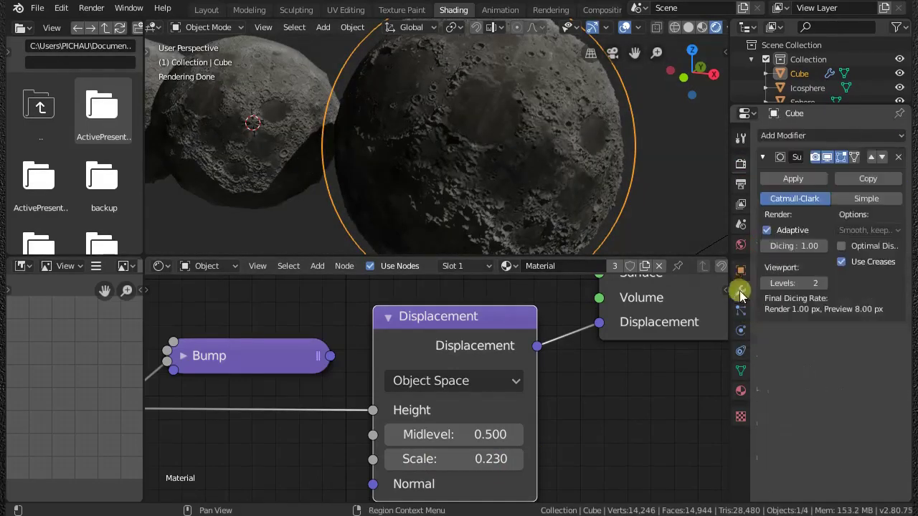
pyautogui.click(793, 230)
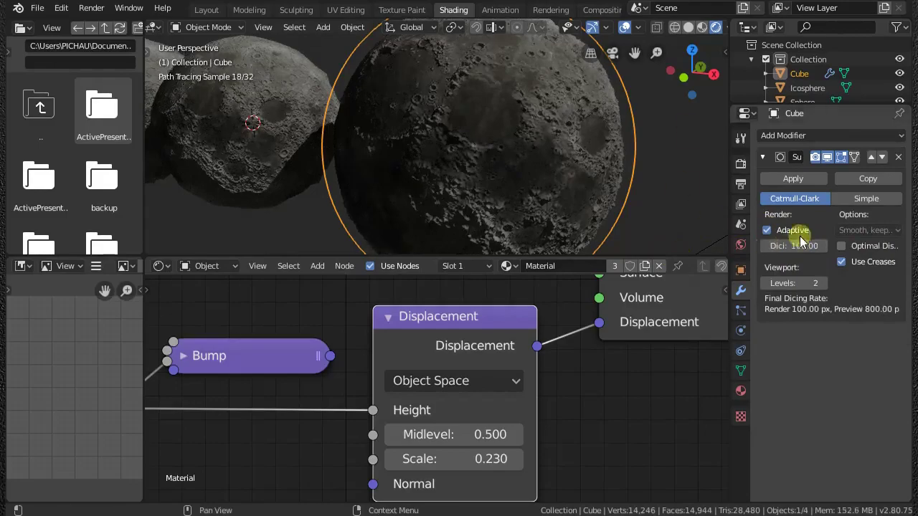
# - Set the Displacement node's scale to 1.32 and look closely at the displaced surface
pyautogui.scroll(2, 519, 173)
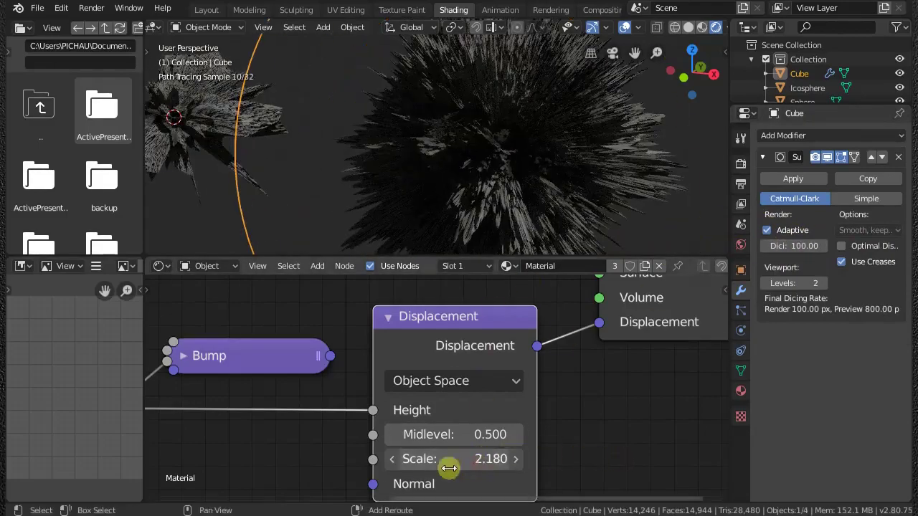
pyautogui.moveTo(424, 459); pyautogui.dragTo(455, 462)
pyautogui.moveTo(565, 160); pyautogui.dragTo(530, 183, button='middle')
# - Try a dicing scale of 0.5 on the Subdivision Surface modifier and set it to 1
pyautogui.press('Return')
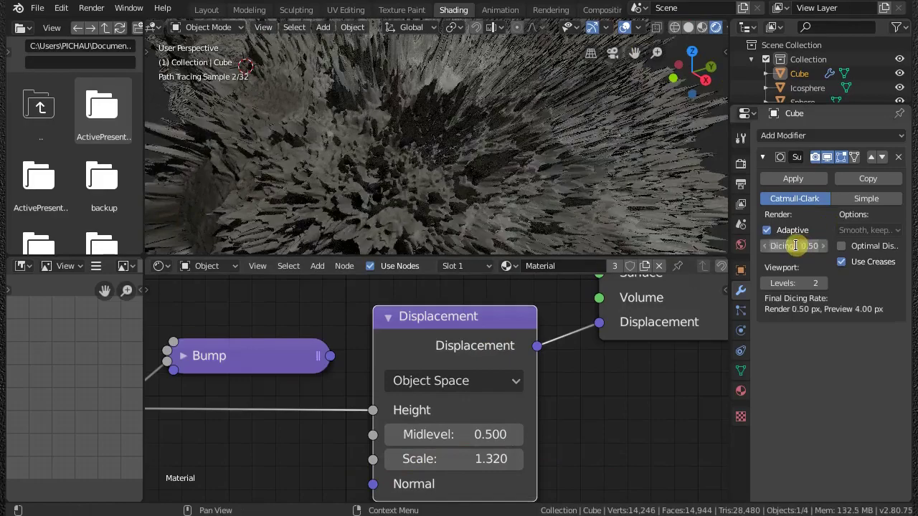
pyautogui.press('Return')
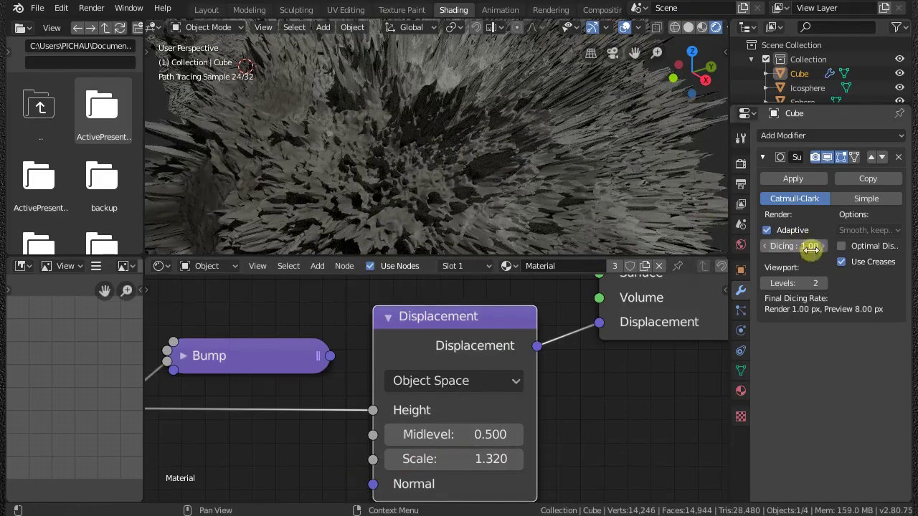
# - Try a preview dicing rate of 2 px in the Cycles subdivision settings
pyautogui.click(741, 164)
pyautogui.moveTo(863, 278)
pyautogui.mouseDown()
pyautogui.moveTo(780, 270)
pyautogui.moveTo(852, 286)
pyautogui.mouseUp()
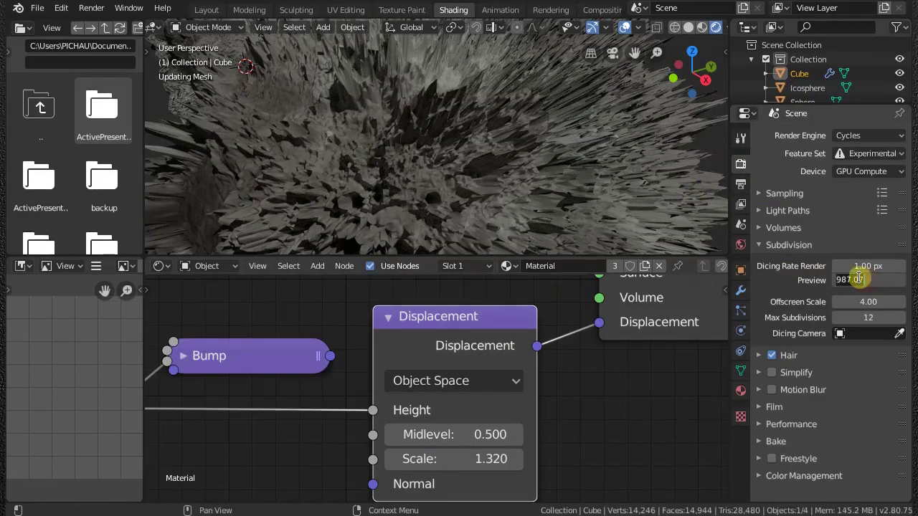
pyautogui.moveTo(859, 278); pyautogui.dragTo(835, 287)
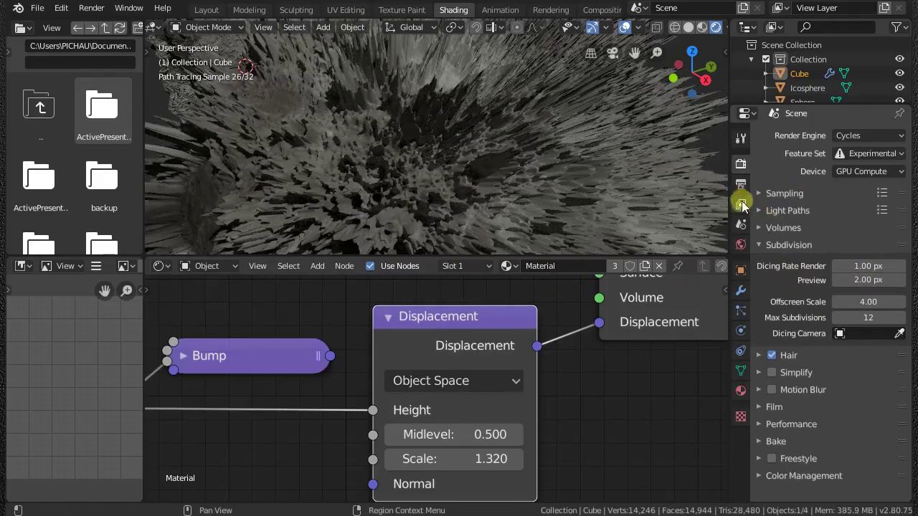
# - Try a dicing scale of 0.52 on the Subdivision Surface modifier with a preview dicing rate of 1 px
pyautogui.click(741, 291)
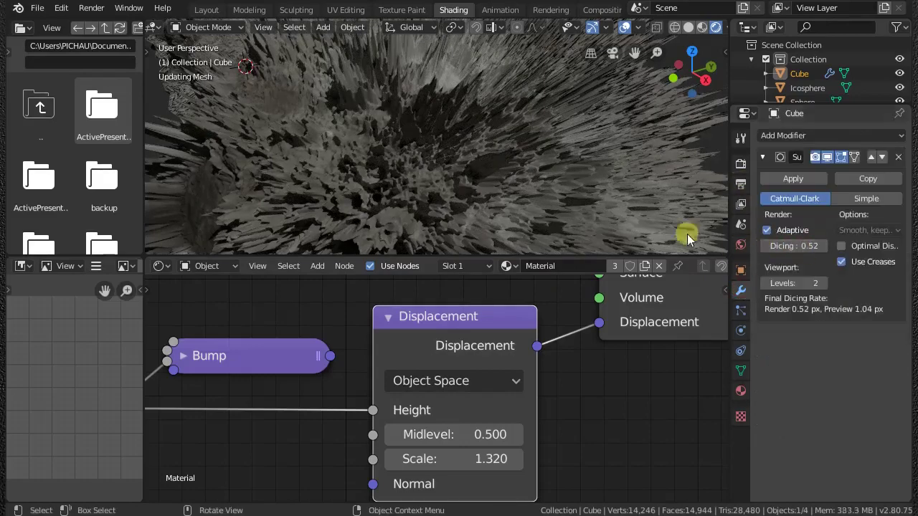
pyautogui.click(741, 163)
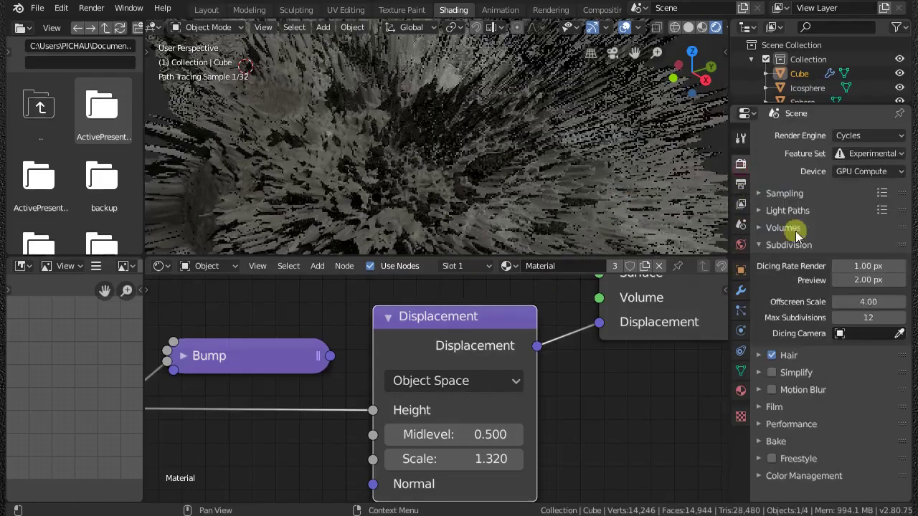
pyautogui.click(869, 281)
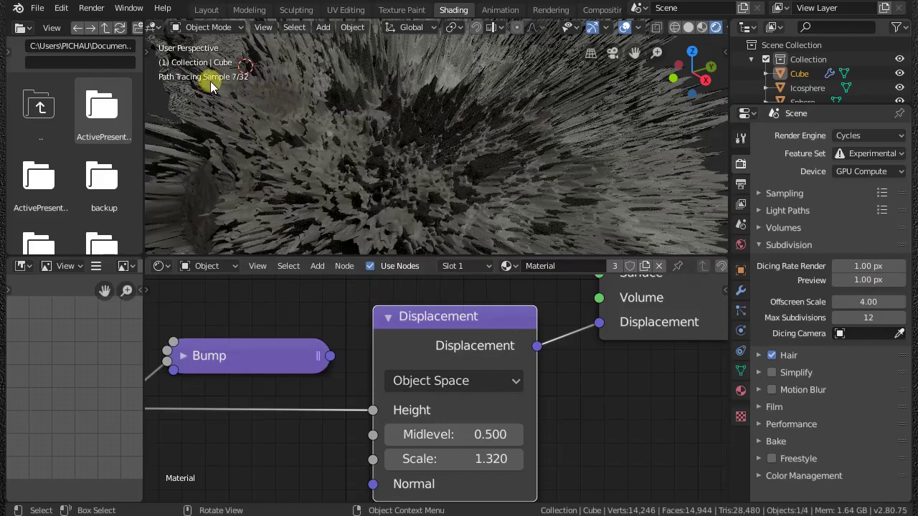
# - Reduce the Displacement node's scale to 0.17 and set the preview dicing rate to 5 px
pyautogui.moveTo(418, 463); pyautogui.dragTo(412, 463)
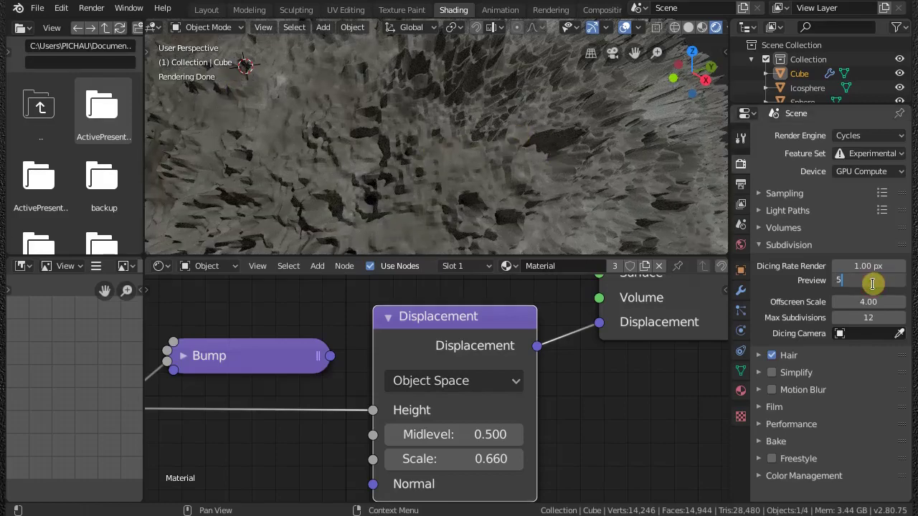
pyautogui.scroll(-5, 483, 138)
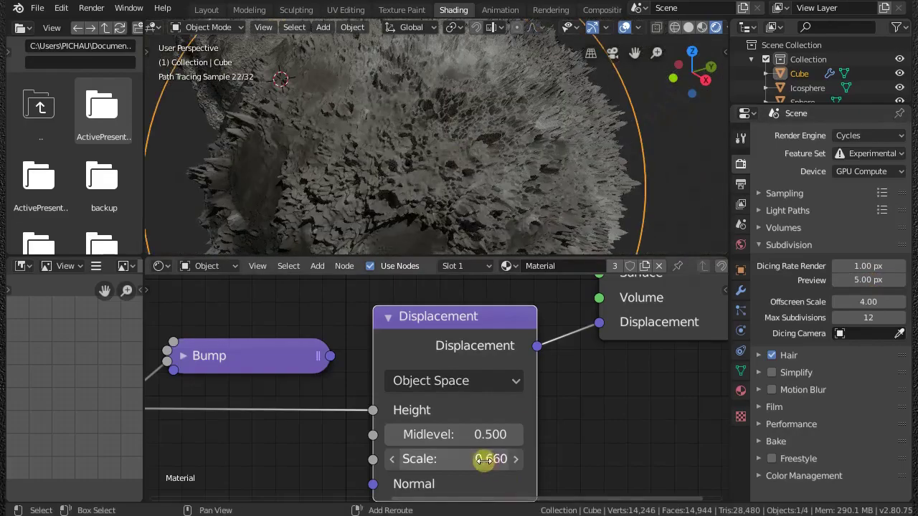
pyautogui.moveTo(442, 176); pyautogui.dragTo(456, 160, button='middle')
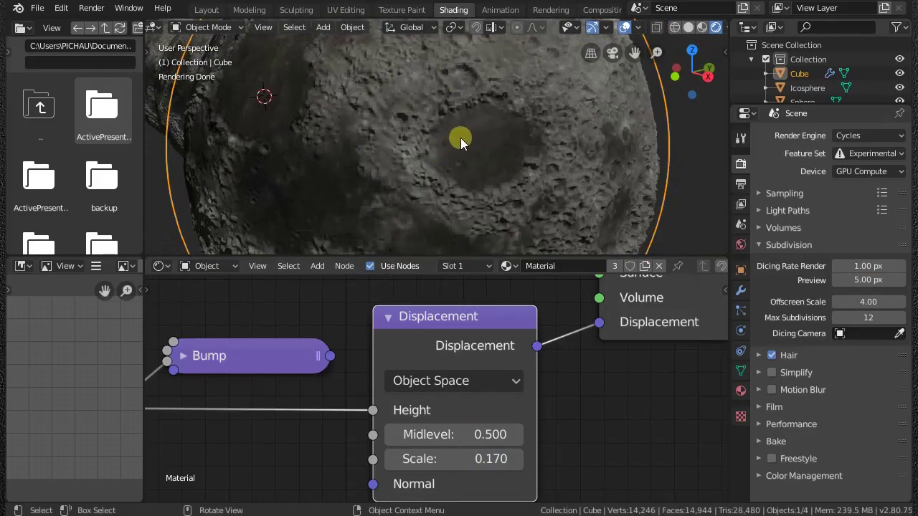
# - Expand the collapsed height-map image texture node to show its image settings
pyautogui.scroll(-1, 260, 327)
pyautogui.moveTo(180, 438); pyautogui.dragTo(473, 420, button='middle')
pyautogui.click(367, 328)
pyautogui.press('h')
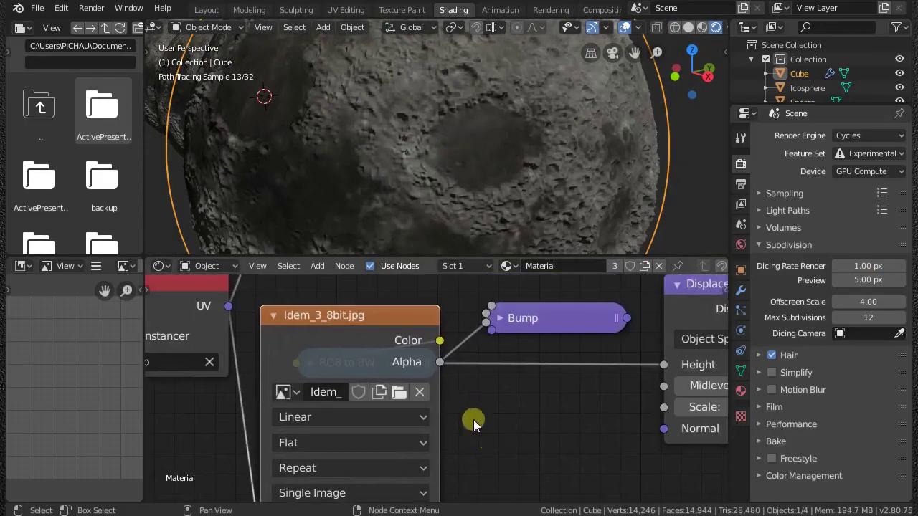
# - Switch to NASA's CGI Moon Kit page in Chrome and download the displacement map as 5760x2880 tif uint, 16 ppd
pyautogui.hotkey('alt', 'Tab')
pyautogui.scroll(-4, 346, 237)
pyautogui.moveTo(121, 153); pyautogui.dragTo(247, 153)
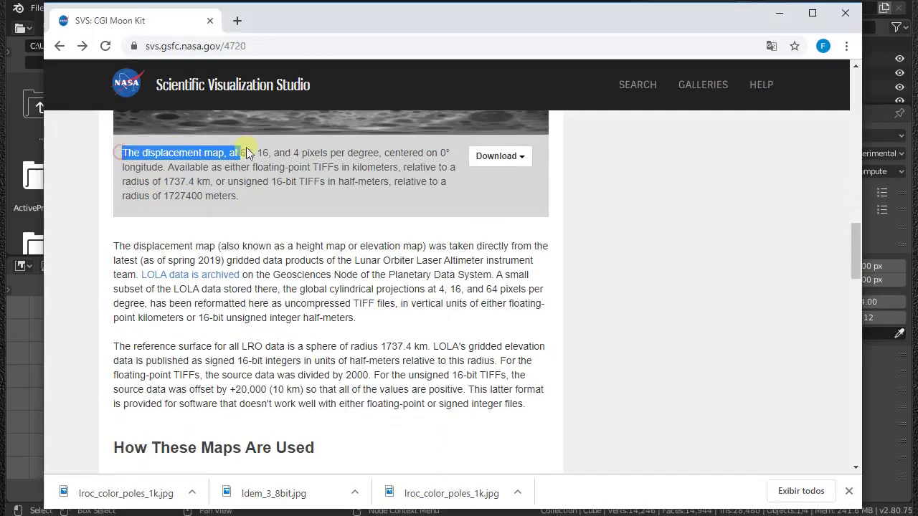
pyautogui.click(512, 158)
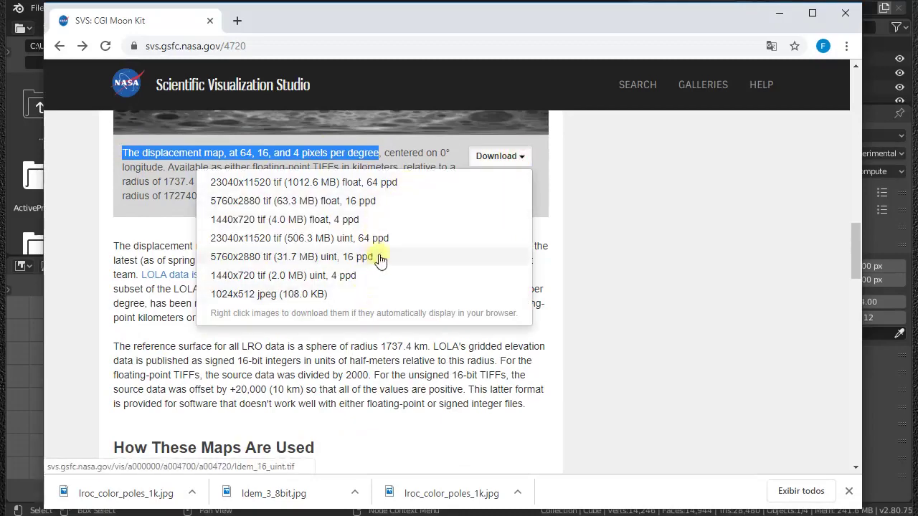
pyautogui.click(326, 258)
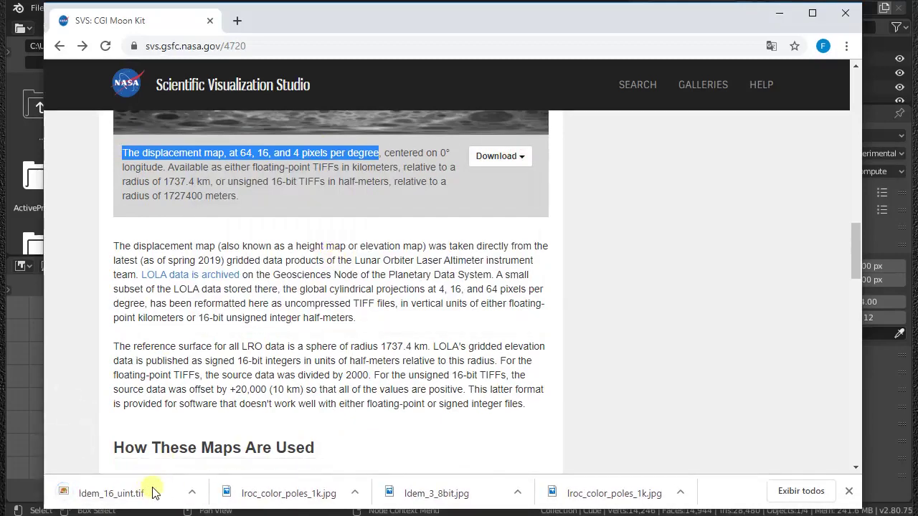
# - Return to Blender and load ldem_16_uint.tif into the height-map image texture node
pyautogui.hotkey('alt', 'Tab')
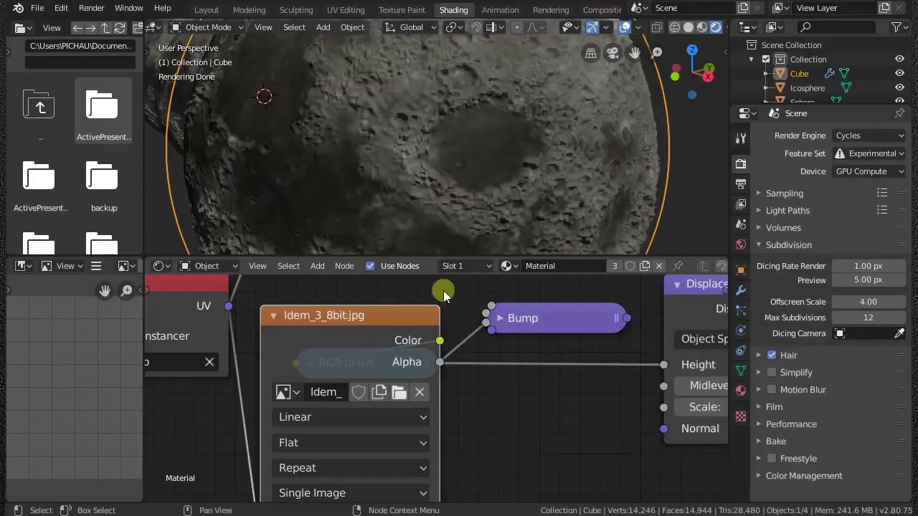
pyautogui.click(386, 394)
pyautogui.doubleClick(254, 166)
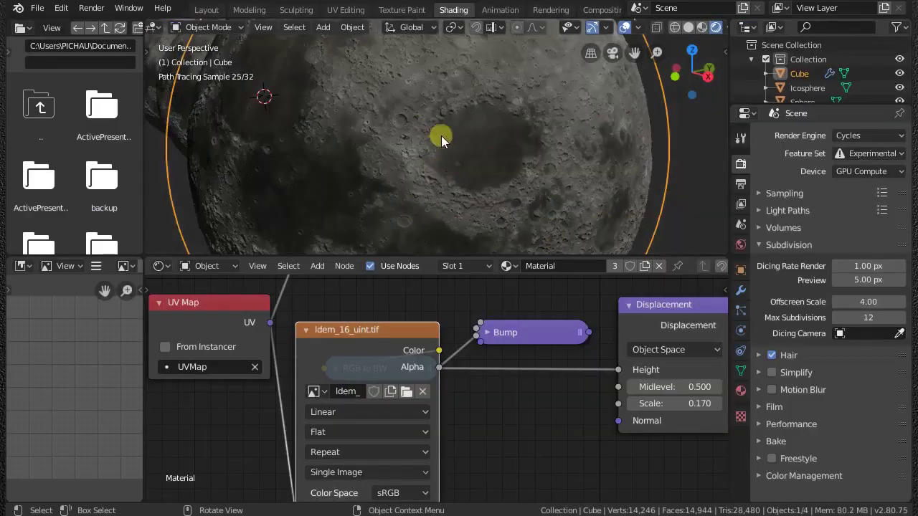
# - Switch the height-map texture back to ldem_3_8bit.jpg and again to ldem_16_uint.tif, comparing the surface detail up close
pyautogui.click(319, 392)
pyautogui.click(409, 241)
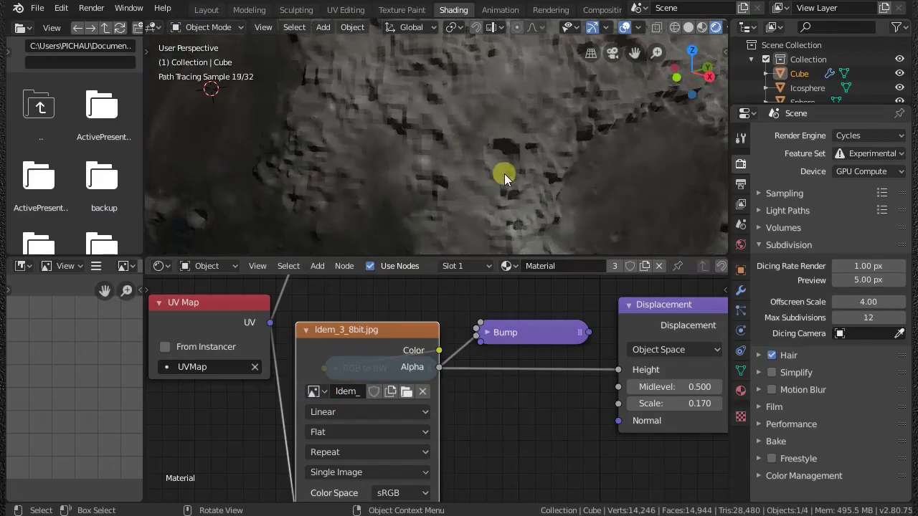
pyautogui.click(315, 392)
pyautogui.click(439, 226)
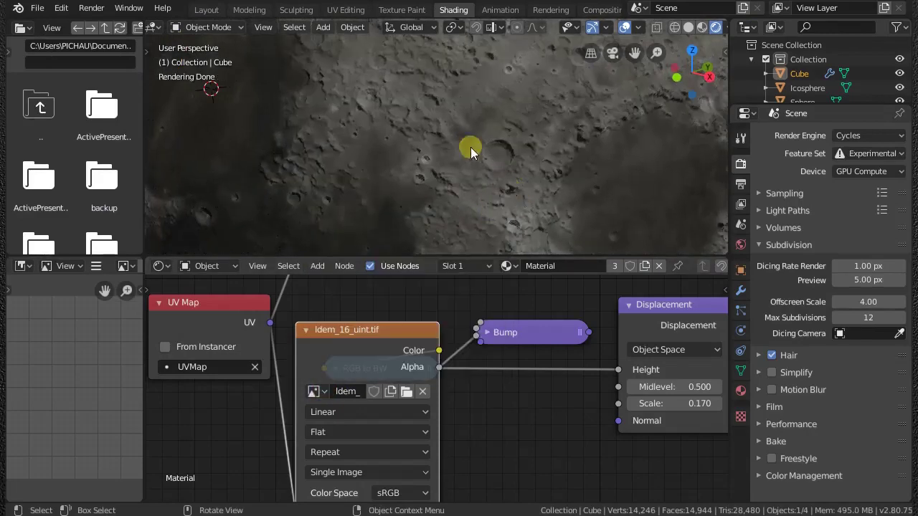
# - Set the Displacement node's scale to 0.11
pyautogui.scroll(-5, 473, 150)
pyautogui.moveTo(683, 403); pyautogui.dragTo(427, 406, button='middle')
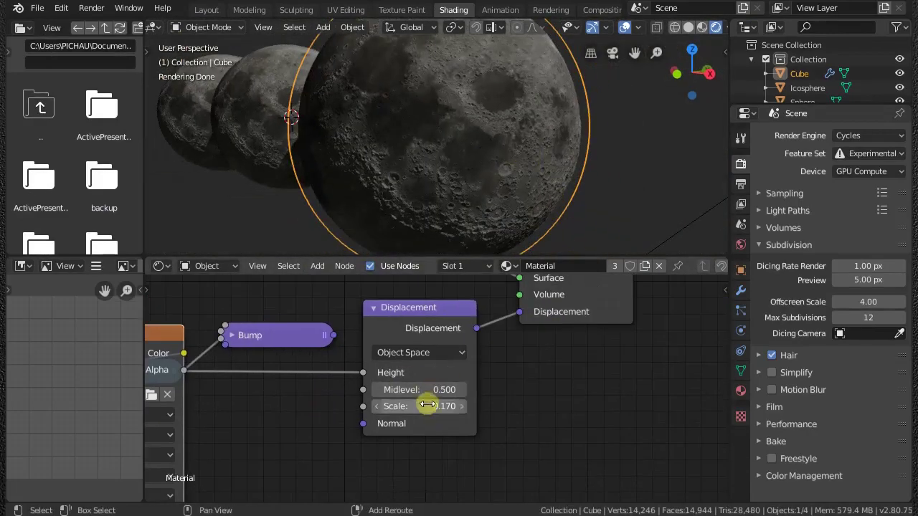
pyautogui.moveTo(420, 406); pyautogui.dragTo(405, 406)
pyautogui.moveTo(514, 348); pyautogui.dragTo(490, 386, button='middle')
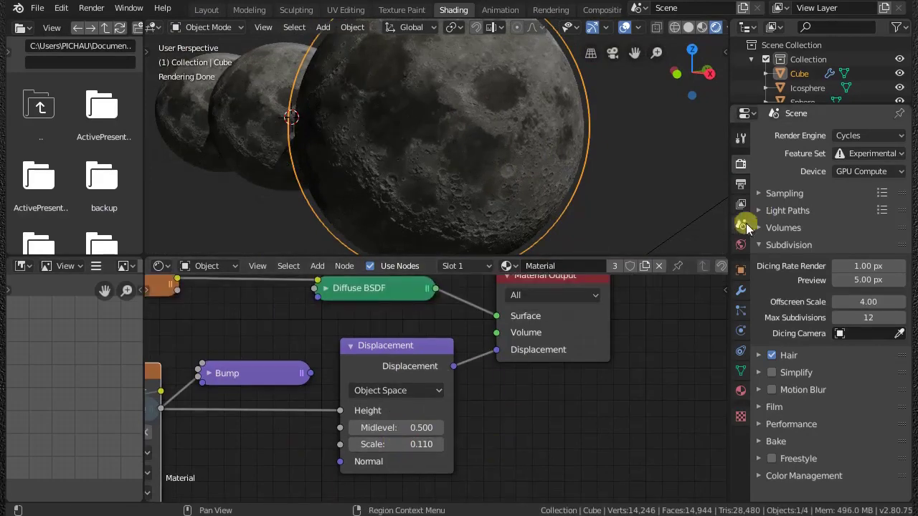
# - Set the dicing scale on the largest sphere's Subdivision Surface modifier to 1.39 and check the render subdivision settings
pyautogui.click(741, 290)
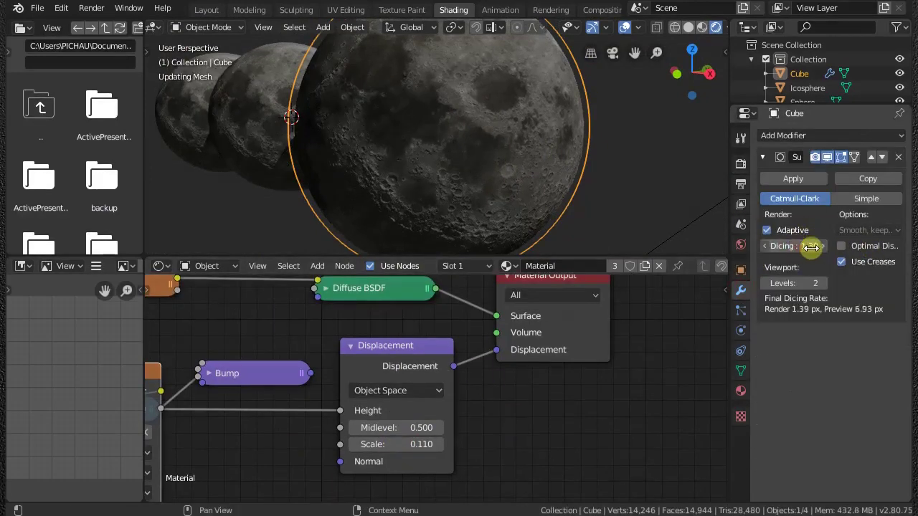
pyautogui.click(741, 164)
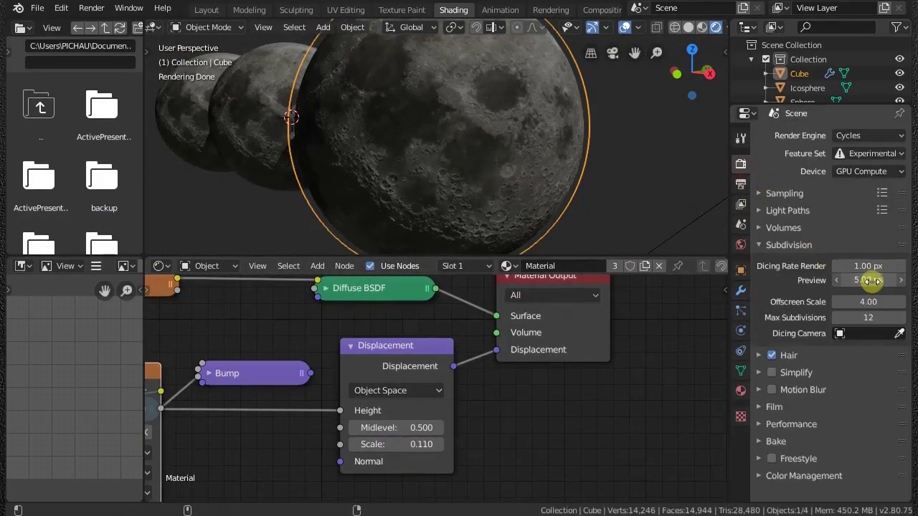
# - Add an adaptive Subdivision Surface modifier with a dicing scale of 2.44 to the middle sphere
pyautogui.moveTo(558, 188); pyautogui.dragTo(547, 174, button='middle')
pyautogui.click(511, 148)
pyautogui.click(741, 289)
pyautogui.click(825, 135)
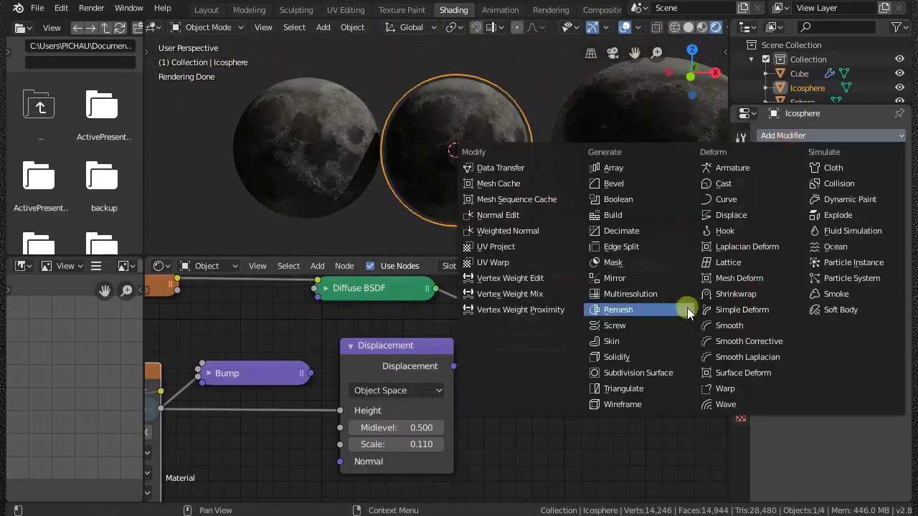
pyautogui.click(668, 373)
pyautogui.click(781, 235)
pyautogui.moveTo(827, 246); pyautogui.dragTo(834, 246)
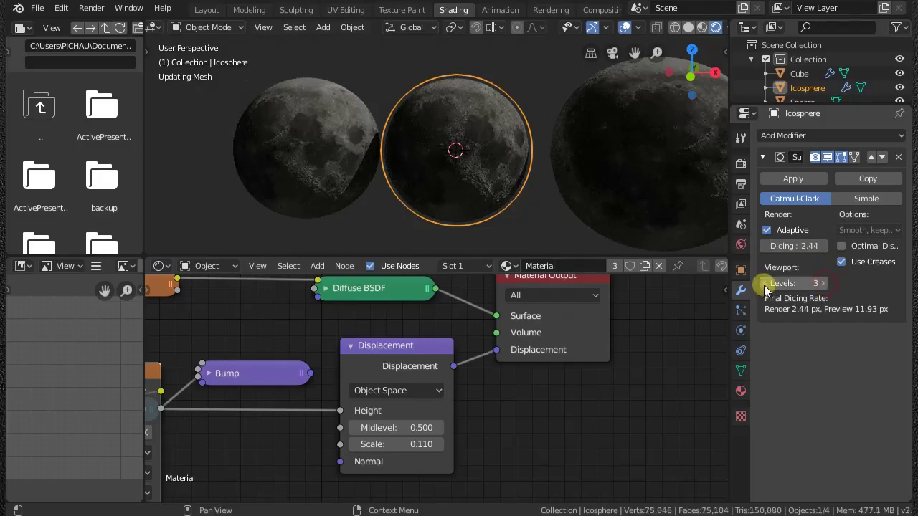
# - Add an adaptive Subdivision Surface modifier to the remaining small sphere and raise its dicing scale to about 2.86
pyautogui.click(309, 143)
pyautogui.click(825, 136)
pyautogui.click(647, 369)
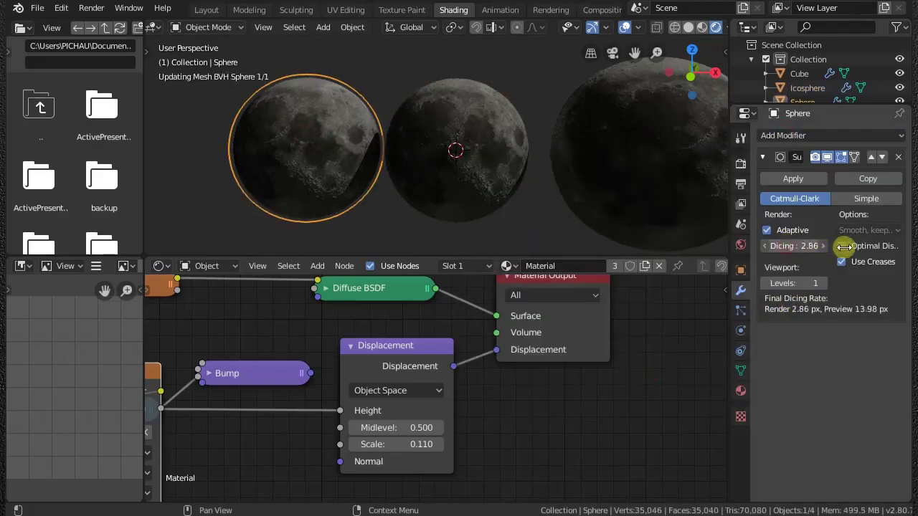
pyautogui.moveTo(844, 246); pyautogui.dragTo(827, 246)
# - Collapse the ldem_16_uint.tif image texture node to tidy the node tree
pyautogui.moveTo(540, 164); pyautogui.dragTo(489, 157, button='middle')
pyautogui.scroll(-2, 490, 158)
pyautogui.scroll(-5, 477, 288)
pyautogui.moveTo(477, 288); pyautogui.dragTo(574, 278, button='middle')
pyautogui.click(272, 371)
# - Select the sun lamp and rotate it so its light strikes the spheres from a different direction
pyautogui.moveTo(559, 207); pyautogui.dragTo(527, 178, button='middle')
pyautogui.scroll(1, 526, 178)
pyautogui.click(592, 156)
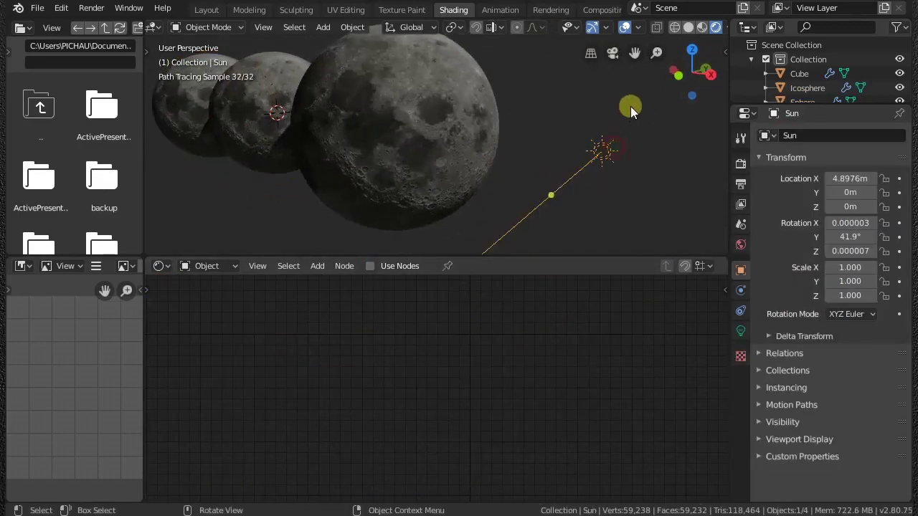
pyautogui.press('r')
pyautogui.click(657, 148)
# - Set the world background strength to 0 and rotate the sun lamp freely again
pyautogui.click(742, 244)
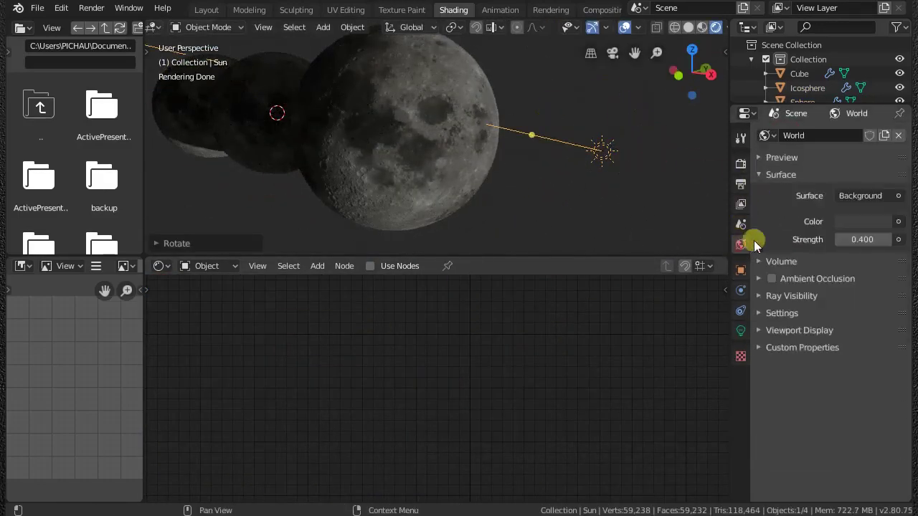
pyautogui.moveTo(867, 238); pyautogui.dragTo(814, 238)
pyautogui.moveTo(524, 130); pyautogui.dragTo(554, 143, button='middle')
pyautogui.scroll(-2, 554, 144)
pyautogui.press('r')
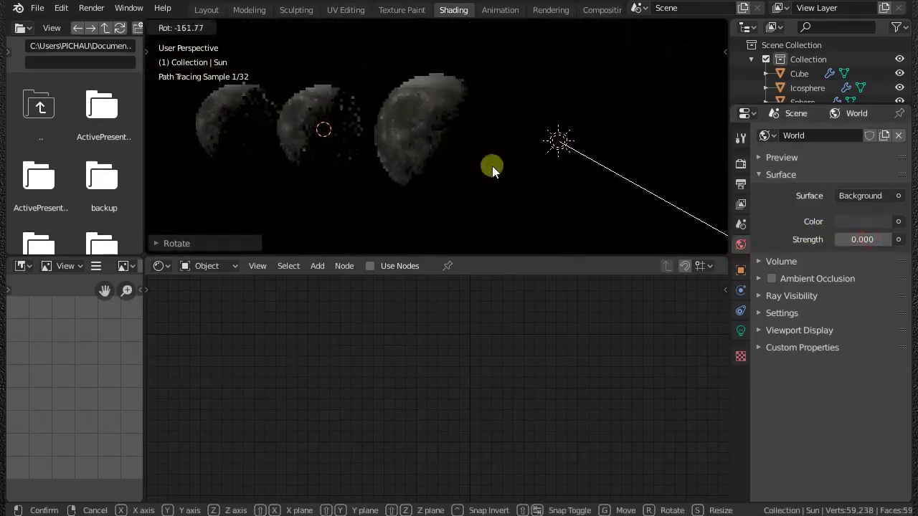
pyautogui.click(583, 70)
# - Rotate the sun lamp around the global Z axis to light the spheres from the side, and select the largest sphere
pyautogui.moveTo(527, 172); pyautogui.dragTo(472, 218, button='middle')
pyautogui.press('r')
pyautogui.press('z')
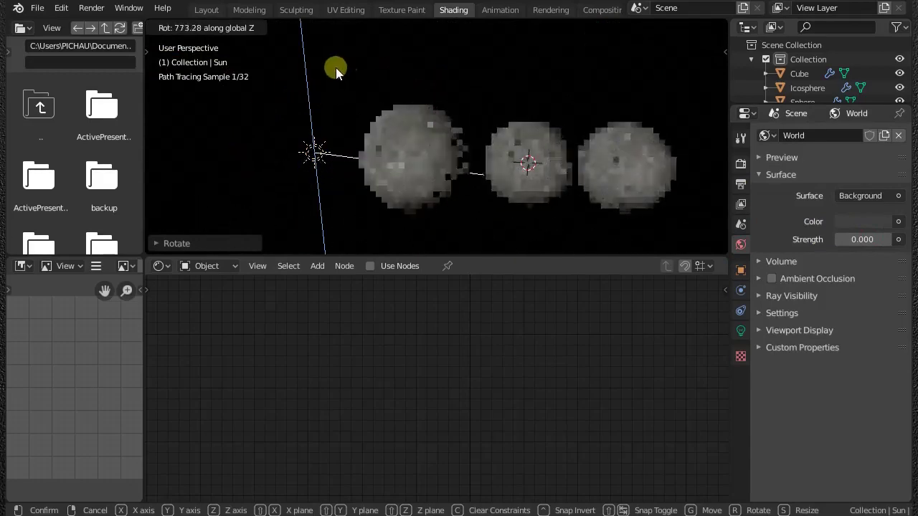
pyautogui.click(348, 101)
pyautogui.moveTo(348, 101); pyautogui.dragTo(526, 161, button='middle')
pyautogui.click(521, 138)
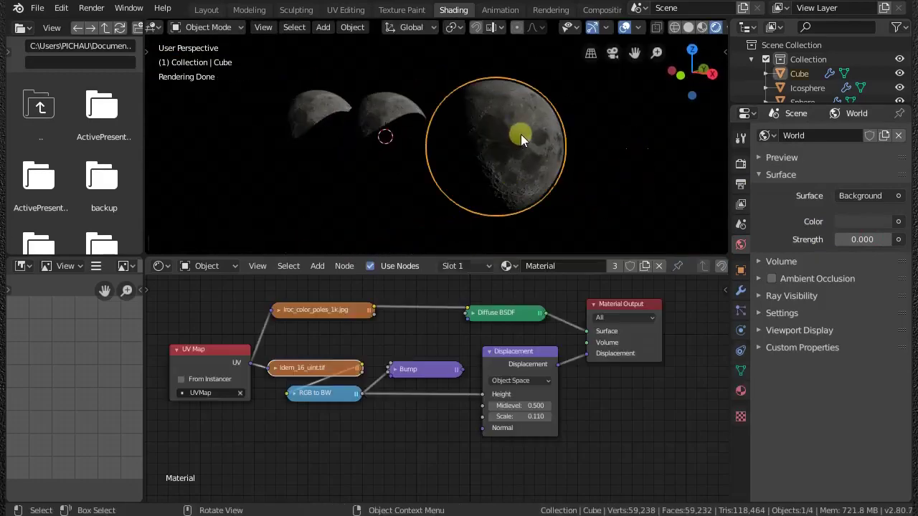